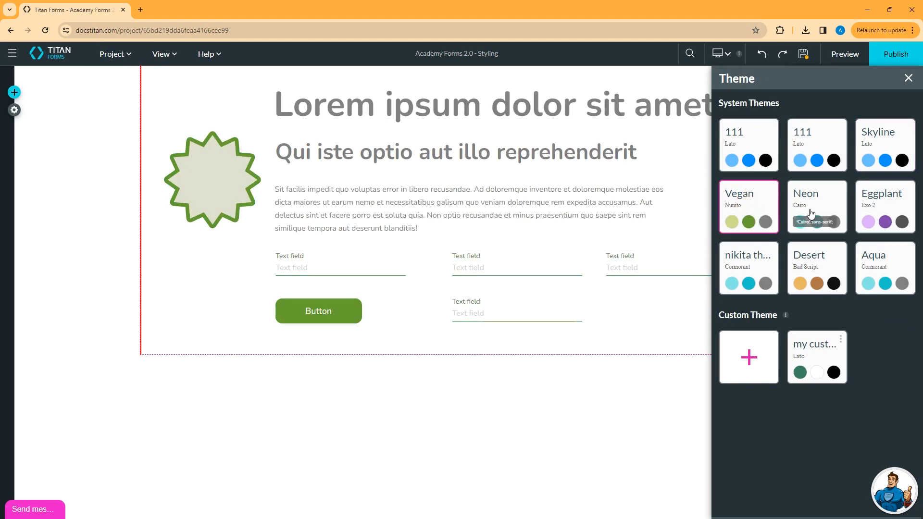
Try the Neon system theme on the form, and switch it to the Eggplant theme
{"action": "left_click", "coordinate": [812, 212]}
{"action": "left_click", "coordinate": [887, 212]}
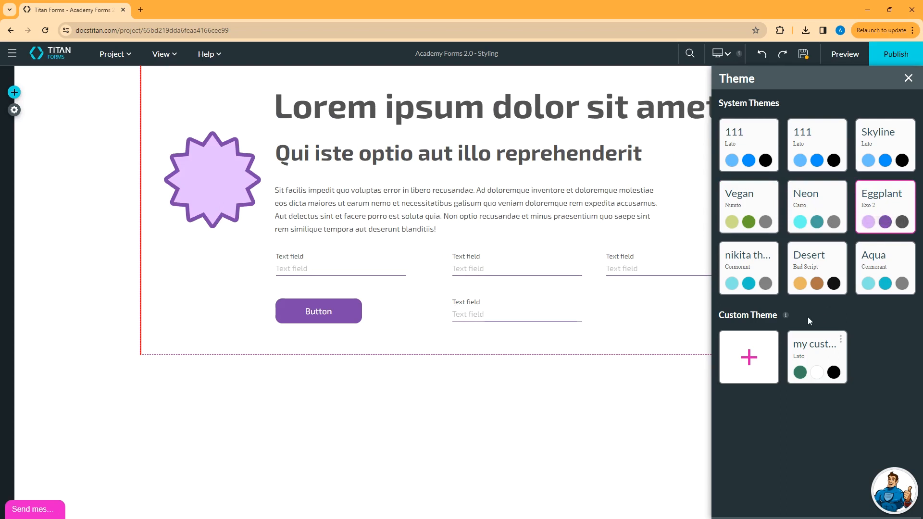
Start a new custom theme named "sample 2" and proceed to its font settings
{"action": "left_click", "coordinate": [752, 362]}
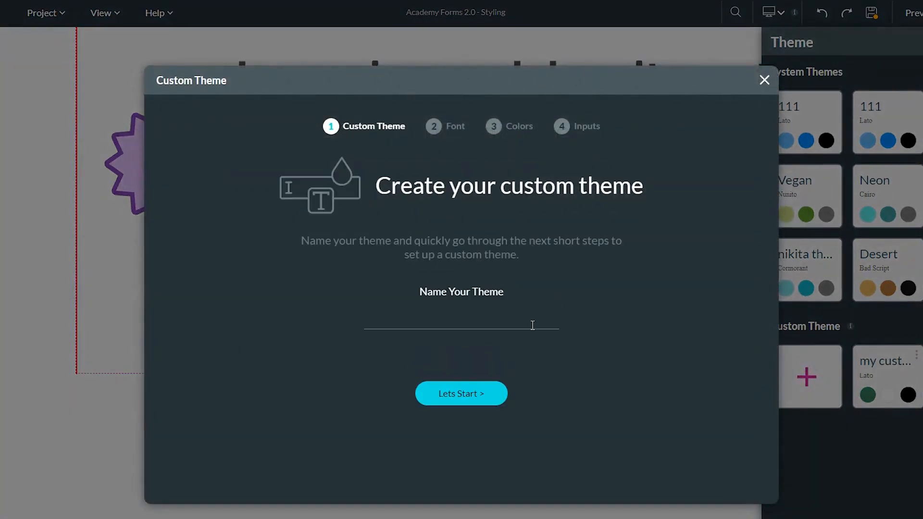
{"action": "left_click", "coordinate": [519, 314]}
{"action": "type", "text": "sample 2"}
{"action": "left_click", "coordinate": [475, 390]}
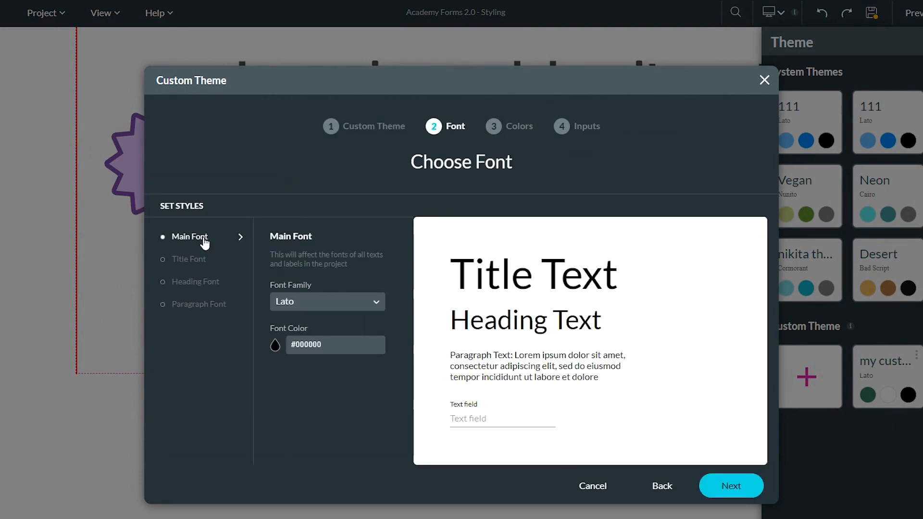
Look through the title, heading and paragraph font settings, keep the defaults and continue to the theme colors
{"action": "left_click", "coordinate": [194, 260]}
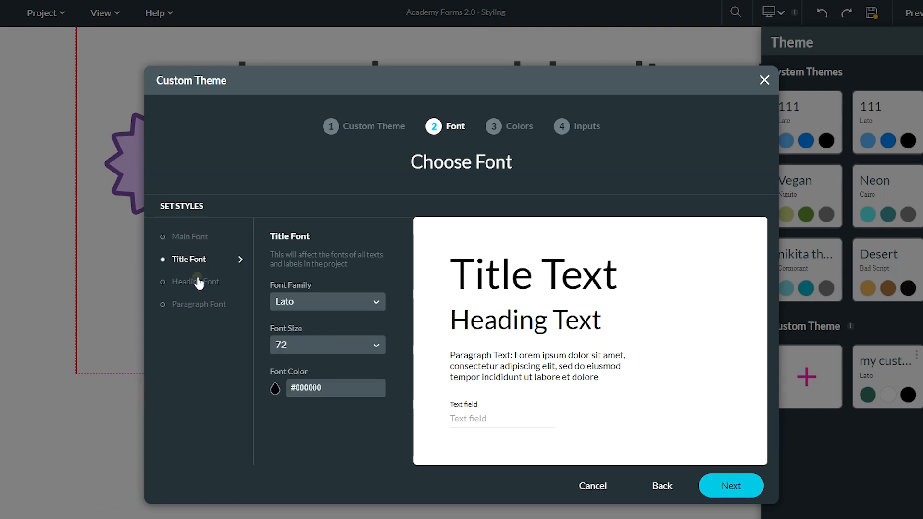
{"action": "left_click", "coordinate": [199, 283]}
{"action": "left_click", "coordinate": [199, 304]}
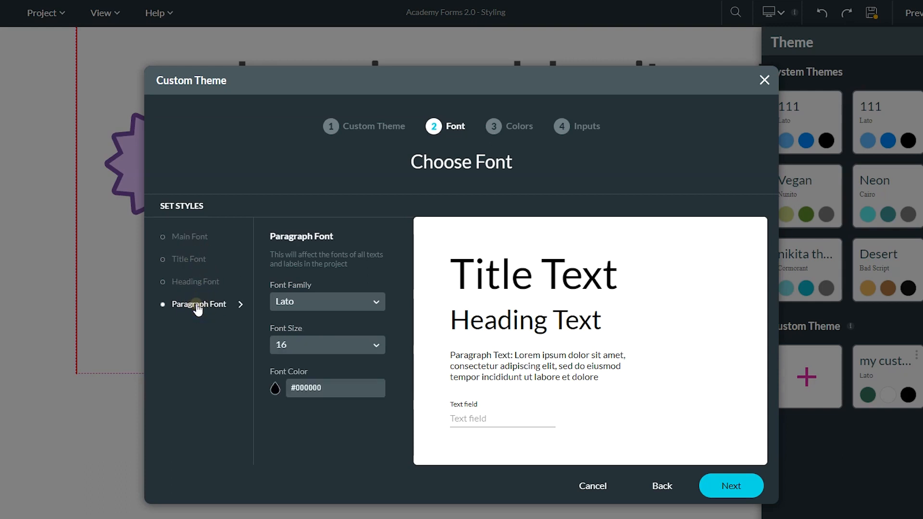
{"action": "left_click", "coordinate": [726, 487]}
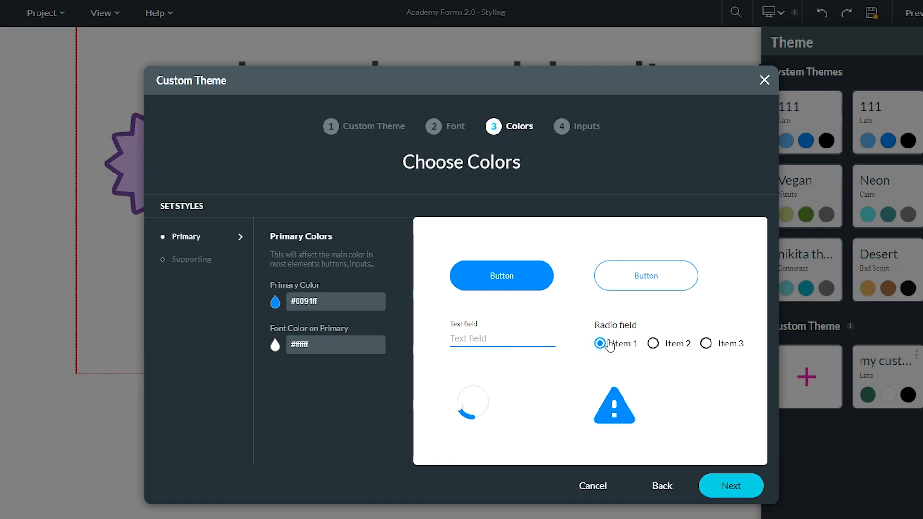
Set the custom theme's primary color to magenta #EA00FF and continue to the input styles
{"action": "left_click", "coordinate": [275, 302]}
{"action": "left_click_drag", "start_coordinate": [306, 391], "coordinate": [321, 392]}
{"action": "left_click", "coordinate": [395, 305]}
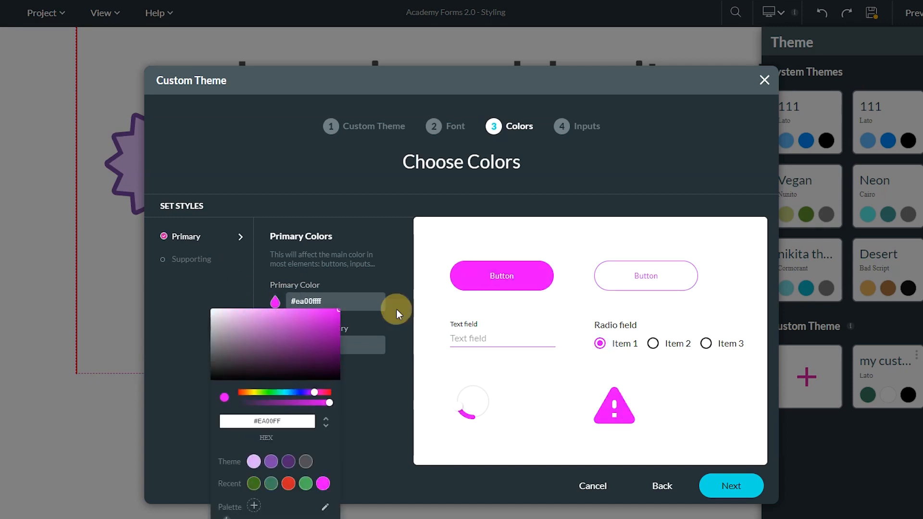
{"action": "left_click", "coordinate": [746, 491]}
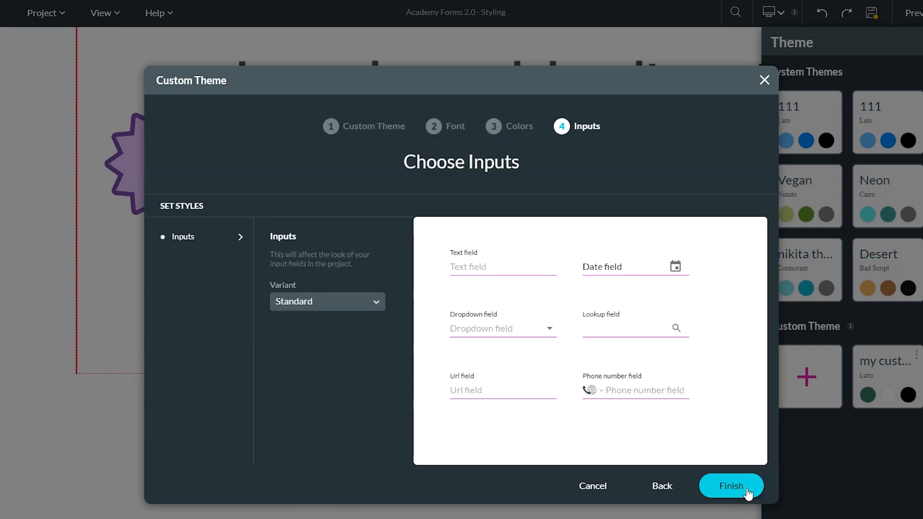
Try the Filled, Outlined and Fixed input variants, choose Classic and finish the custom theme
{"action": "left_click", "coordinate": [511, 268]}
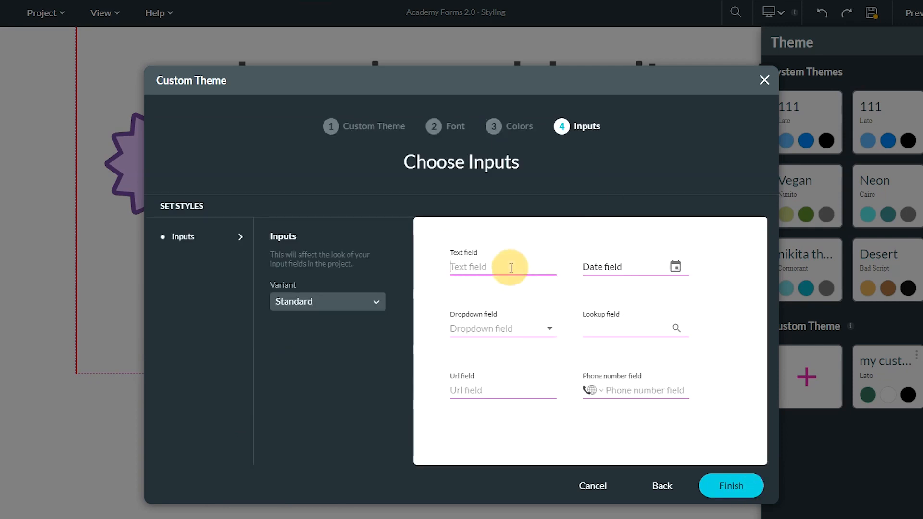
{"action": "left_click", "coordinate": [580, 266]}
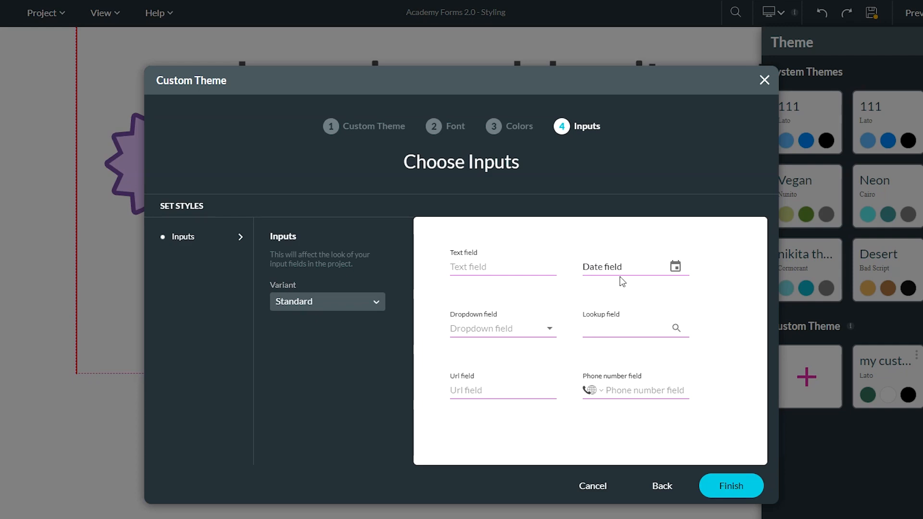
{"action": "left_click", "coordinate": [321, 306]}
{"action": "left_click", "coordinate": [327, 348]}
{"action": "left_click", "coordinate": [331, 306]}
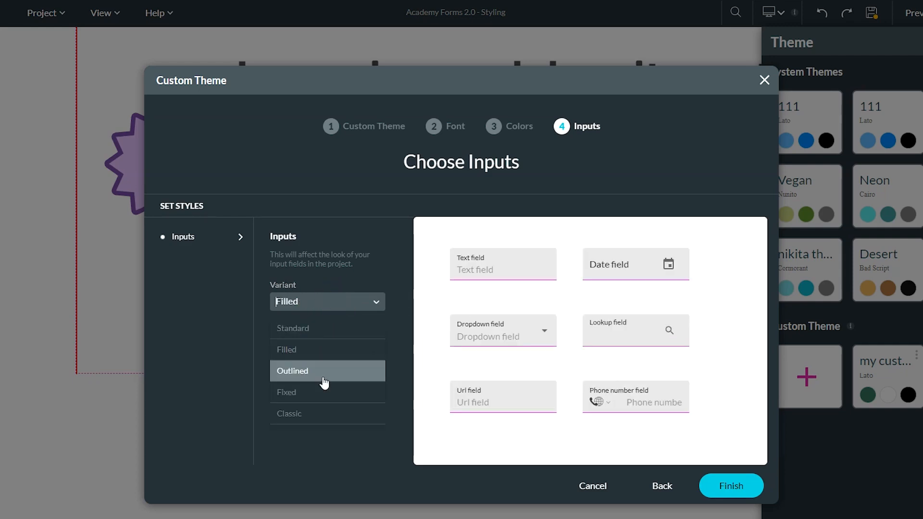
{"action": "left_click", "coordinate": [323, 372]}
{"action": "left_click", "coordinate": [336, 314]}
{"action": "left_click", "coordinate": [322, 386]}
{"action": "left_click", "coordinate": [328, 304]}
{"action": "left_click", "coordinate": [315, 410]}
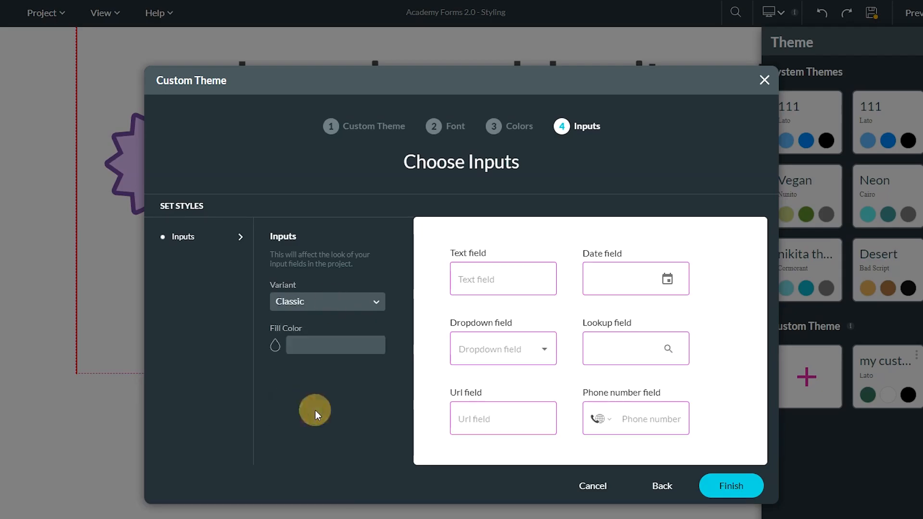
{"action": "left_click", "coordinate": [726, 486]}
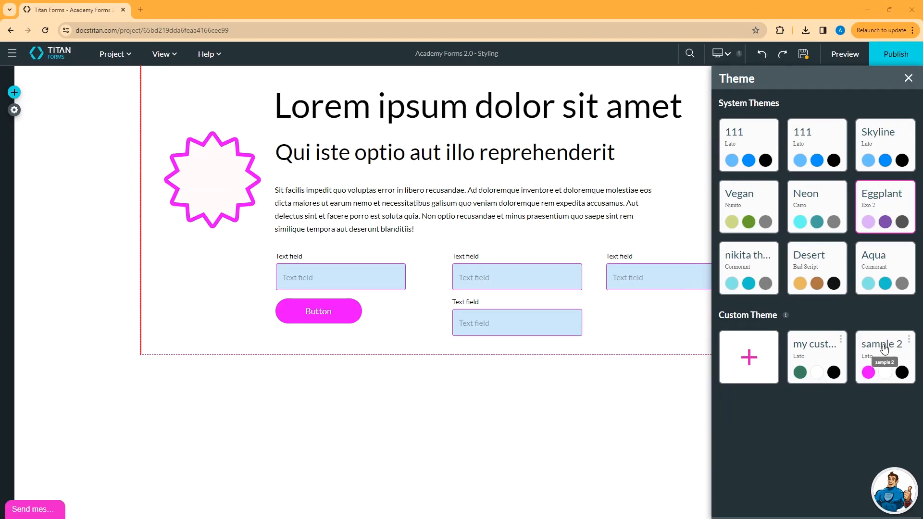
Apply the Skyline system theme to the form and close the theme settings
{"action": "left_click", "coordinate": [880, 150]}
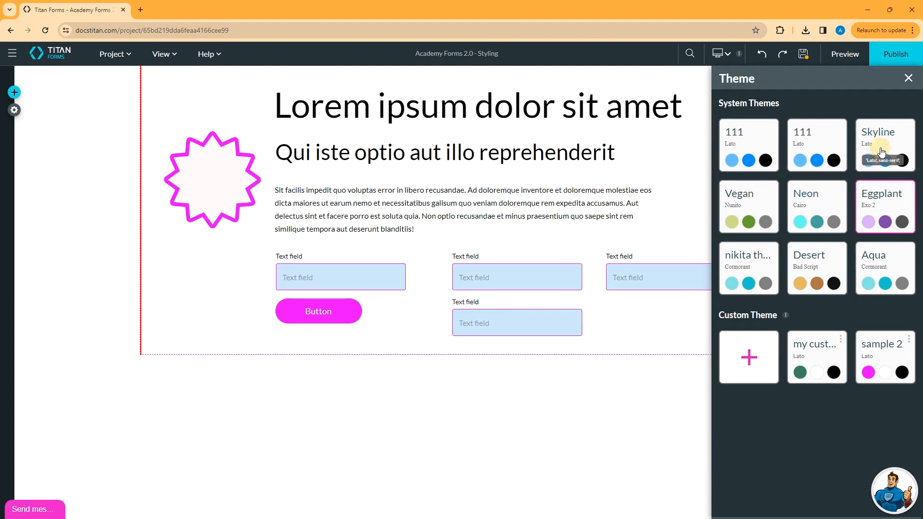
{"action": "left_click", "coordinate": [908, 78]}
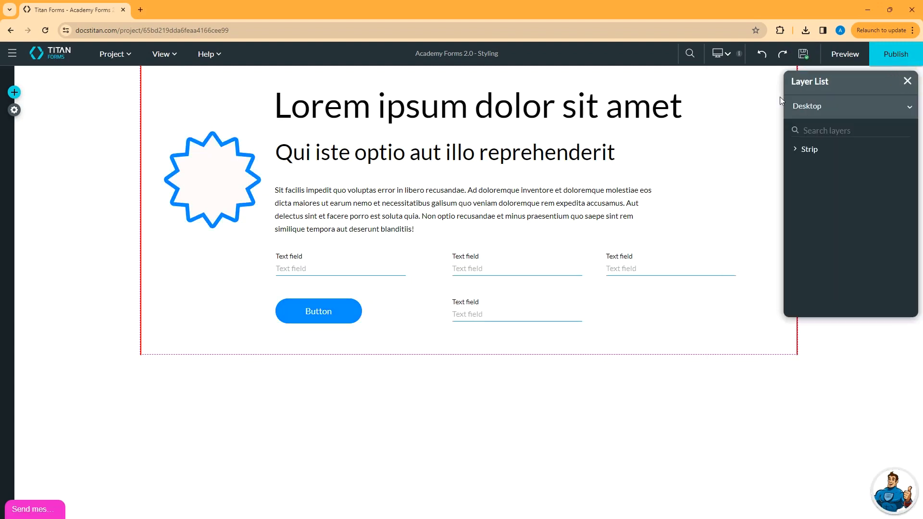
Open the project's style configuration, search for "text" and display the common styles of the Text element
{"action": "left_click", "coordinate": [124, 53]}
{"action": "mouse_move", "coordinate": [130, 187]}
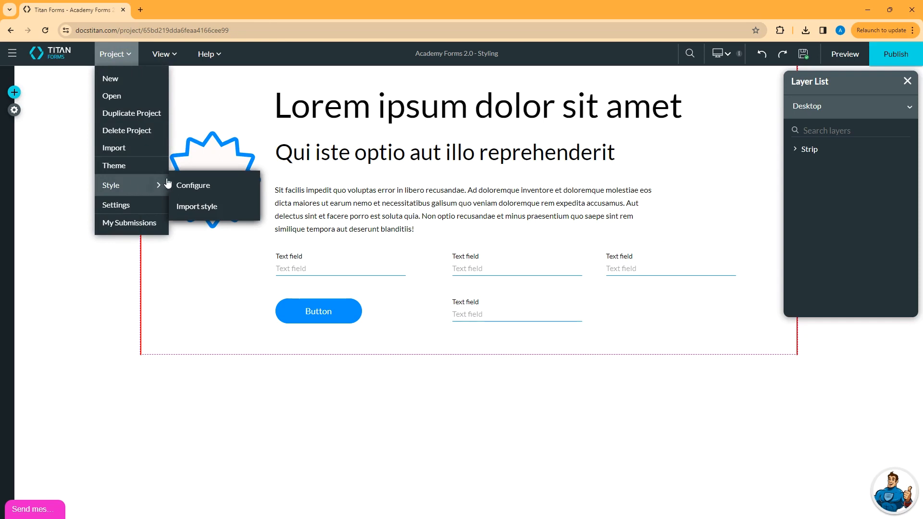
{"action": "left_click", "coordinate": [201, 187]}
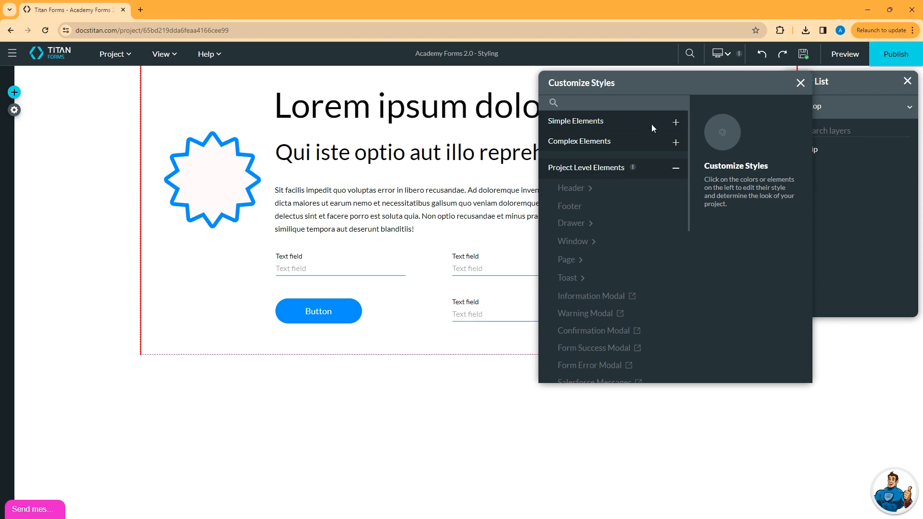
{"action": "left_click", "coordinate": [553, 104]}
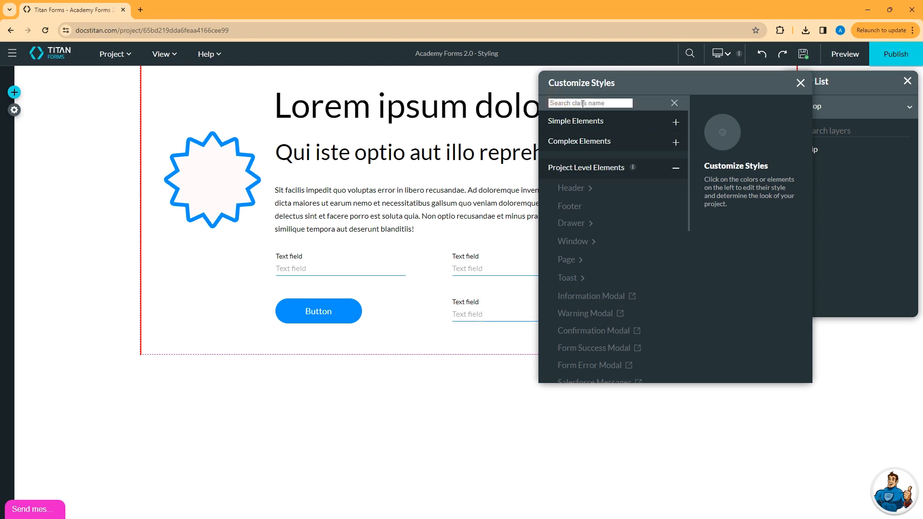
{"action": "type", "text": "text"}
{"action": "left_click", "coordinate": [583, 120]}
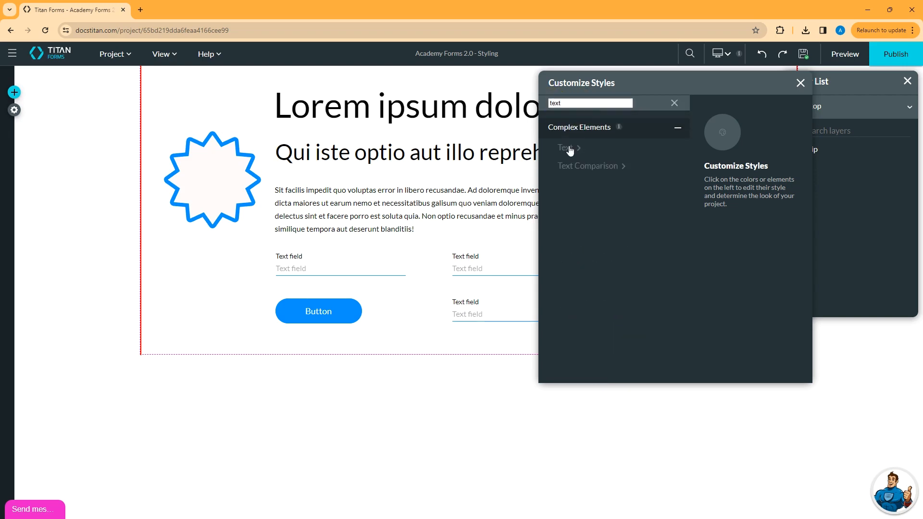
{"action": "left_click", "coordinate": [570, 149]}
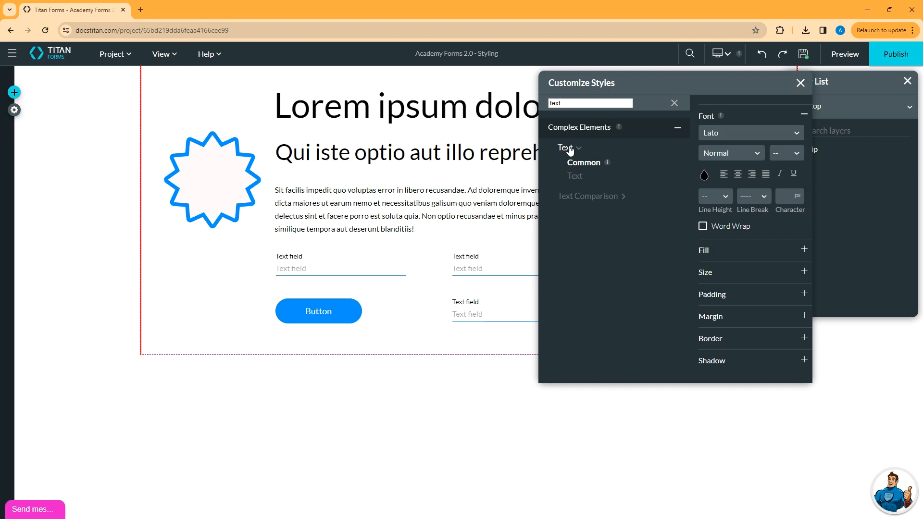
Set the common font of all Text elements to Miriam Libre
{"action": "left_click", "coordinate": [773, 134]}
{"action": "scroll", "coordinate": [789, 225], "scroll_direction": "down", "scroll_amount": 4}
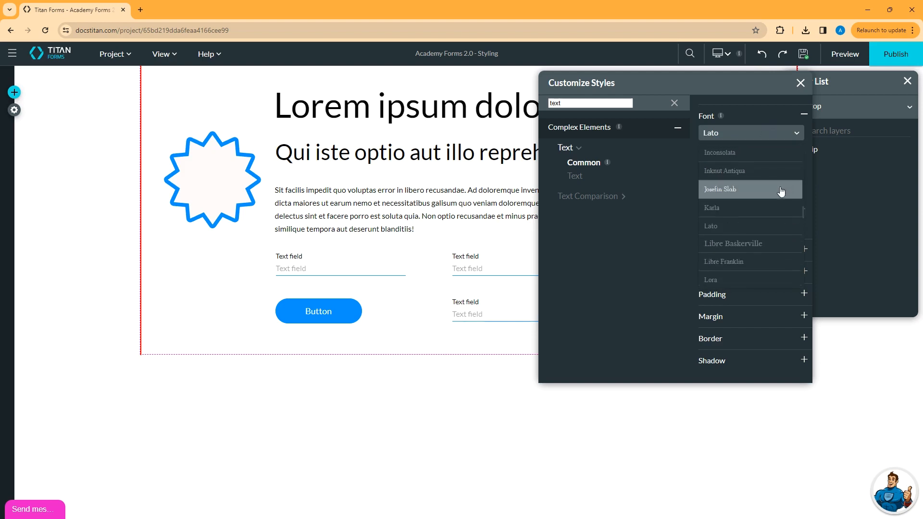
{"action": "scroll", "coordinate": [771, 207], "scroll_direction": "down", "scroll_amount": 2}
{"action": "left_click", "coordinate": [755, 180]}
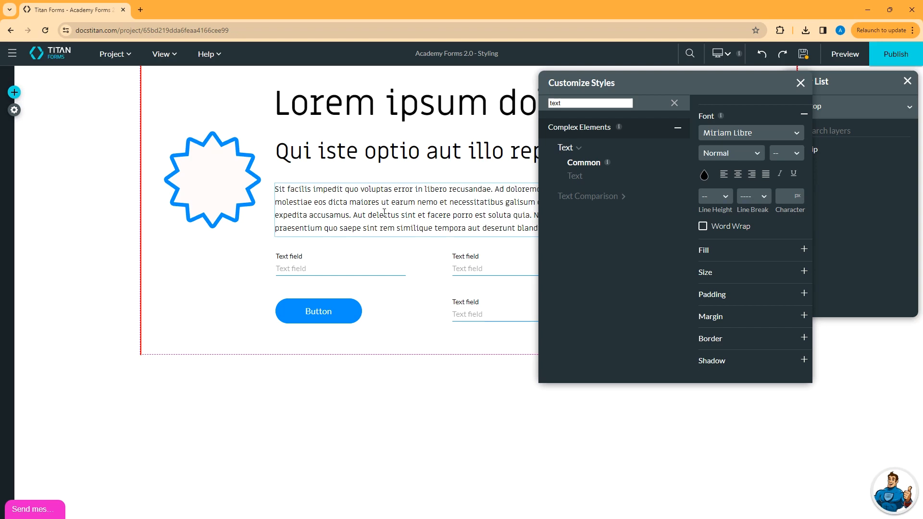
Add a Subhead text element to the form, below the burst shape and beside the button
{"action": "left_click", "coordinate": [14, 92]}
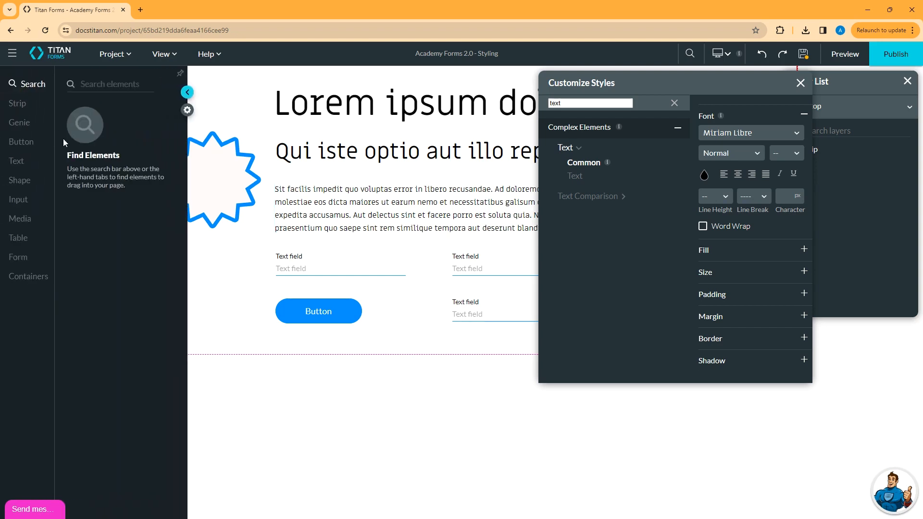
{"action": "left_click", "coordinate": [16, 161]}
{"action": "left_click_drag", "start_coordinate": [94, 186], "coordinate": [212, 302]}
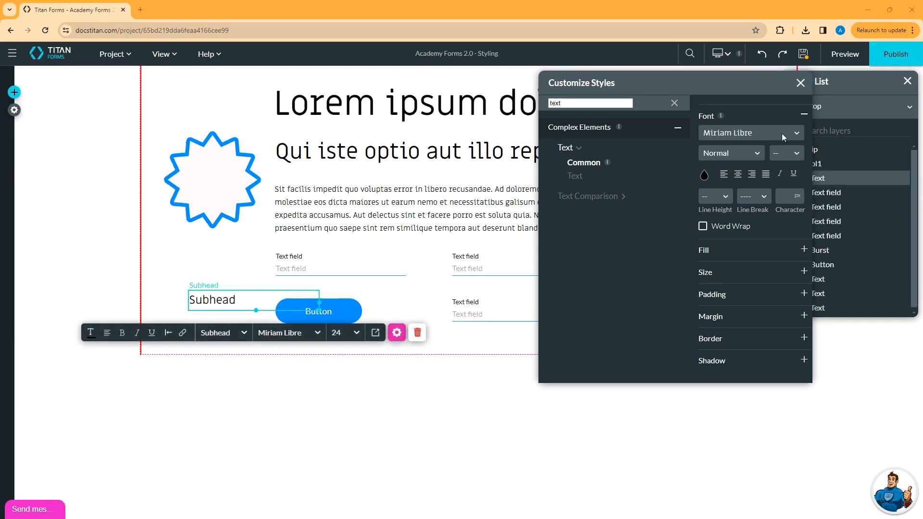
Change the common Text font to Libre Franklin and its weight to Bold
{"action": "left_click", "coordinate": [783, 134]}
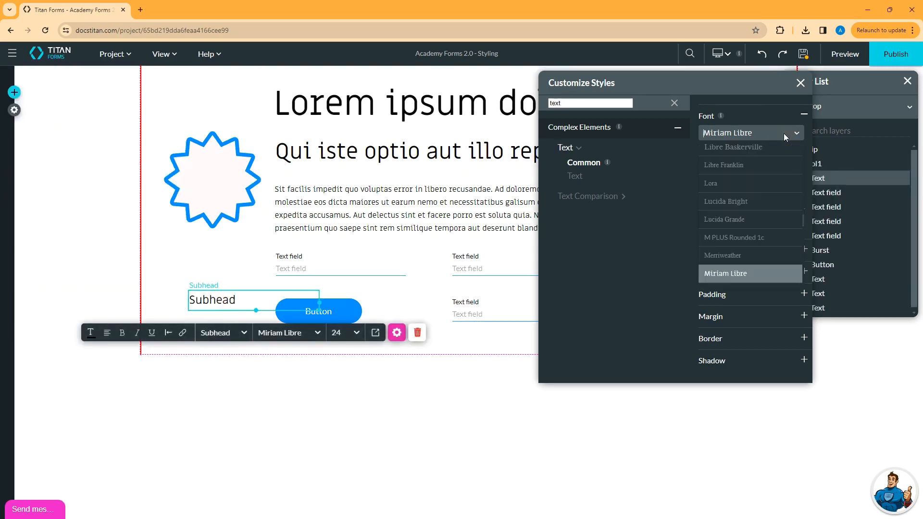
{"action": "left_click", "coordinate": [746, 165]}
{"action": "left_click", "coordinate": [740, 153]}
{"action": "left_click", "coordinate": [721, 235]}
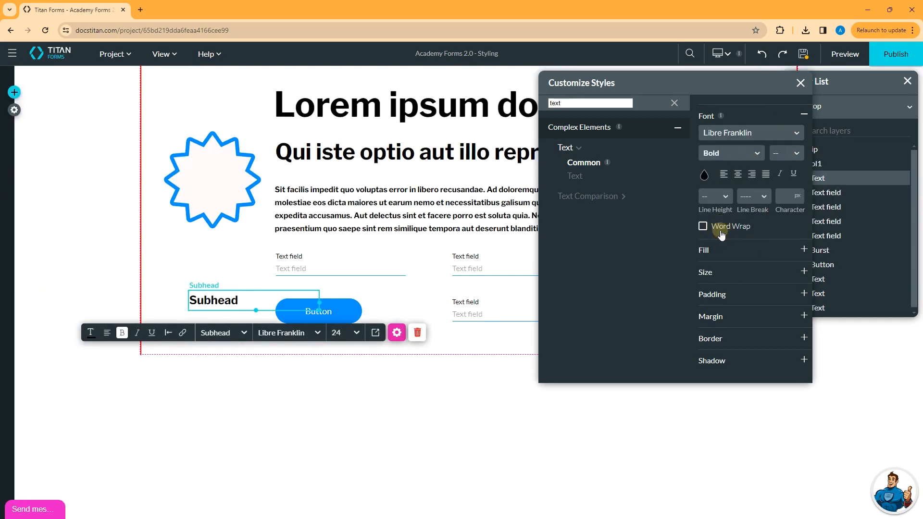
Add a second Subhead text element between the button and the lower text field
{"action": "left_click", "coordinate": [14, 92]}
{"action": "left_click", "coordinate": [16, 161]}
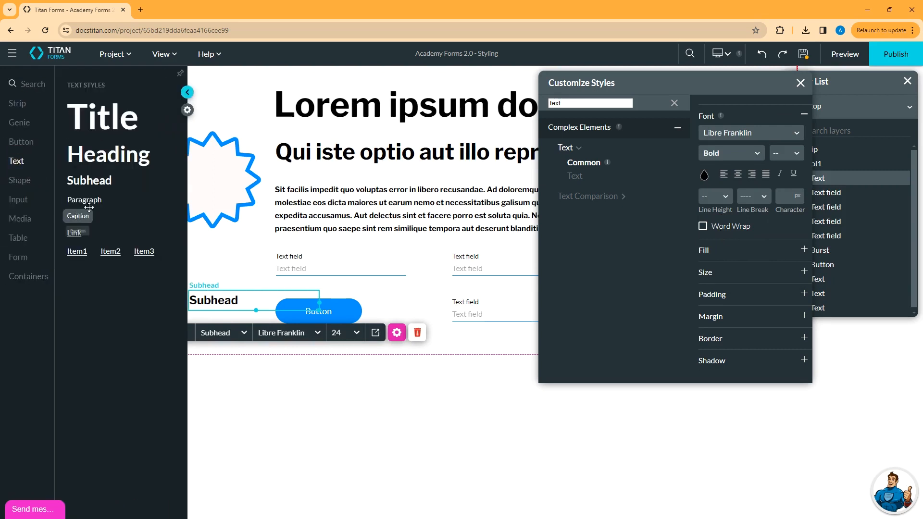
{"action": "left_click_drag", "start_coordinate": [84, 175], "coordinate": [403, 309]}
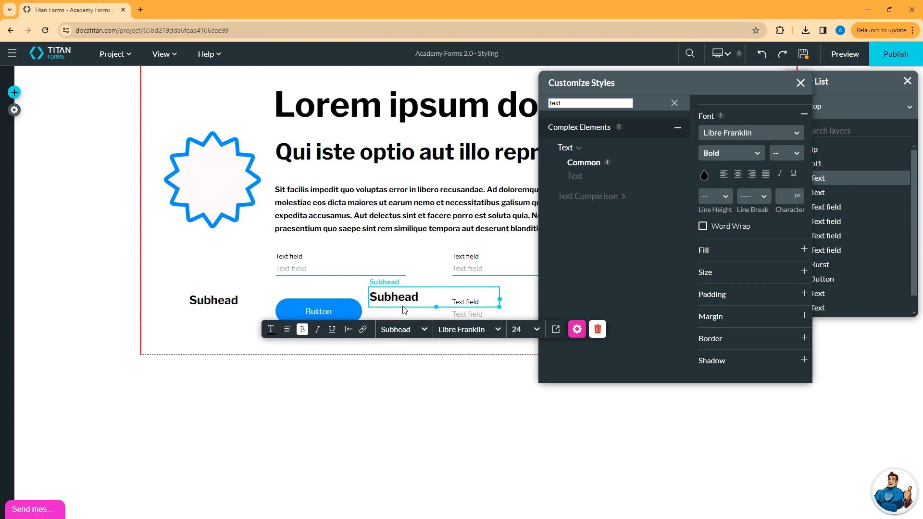
Delete both Subhead text elements from the form
{"action": "left_click", "coordinate": [597, 330]}
{"action": "left_click", "coordinate": [214, 300]}
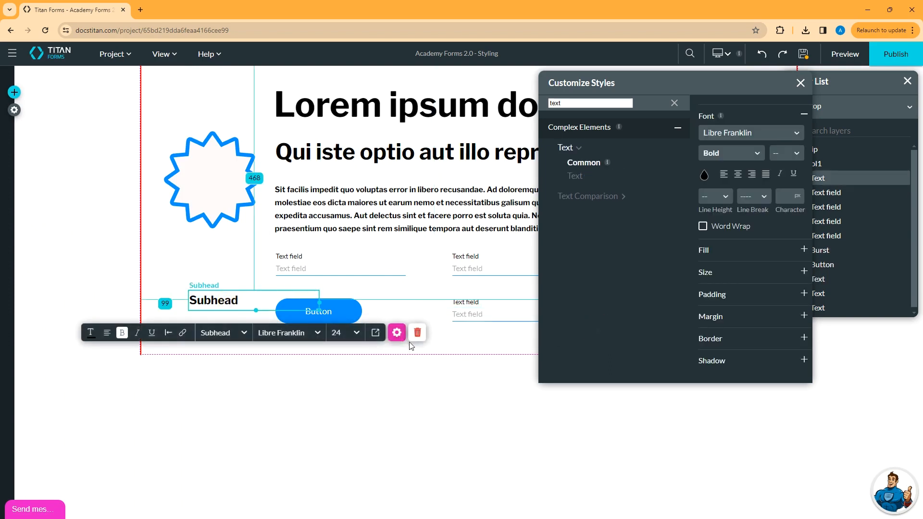
{"action": "left_click", "coordinate": [416, 330]}
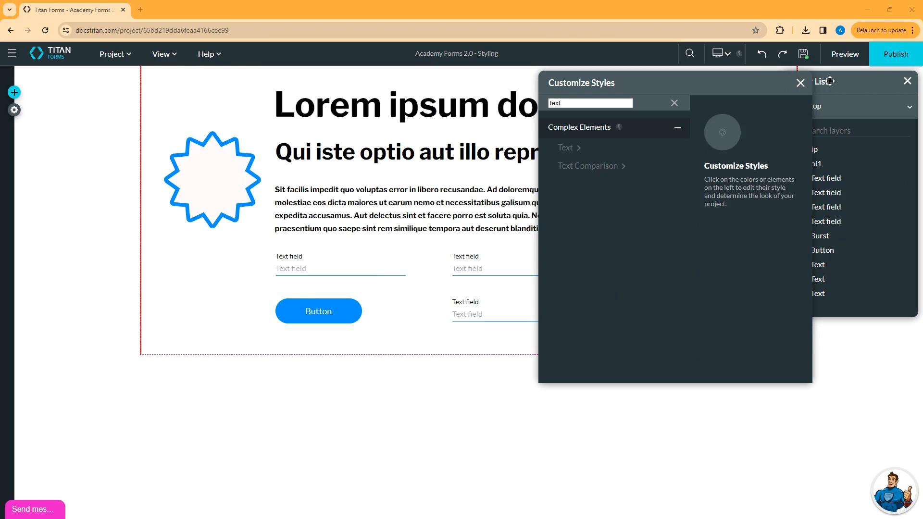
Set the Shrink Label font of the text field above the button to Abril Fatface
{"action": "left_click", "coordinate": [801, 83]}
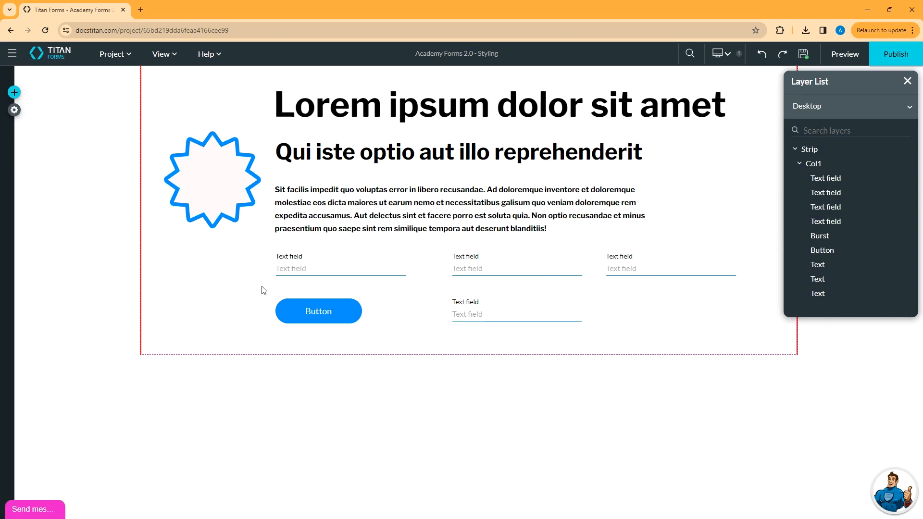
{"action": "left_click", "coordinate": [326, 262]}
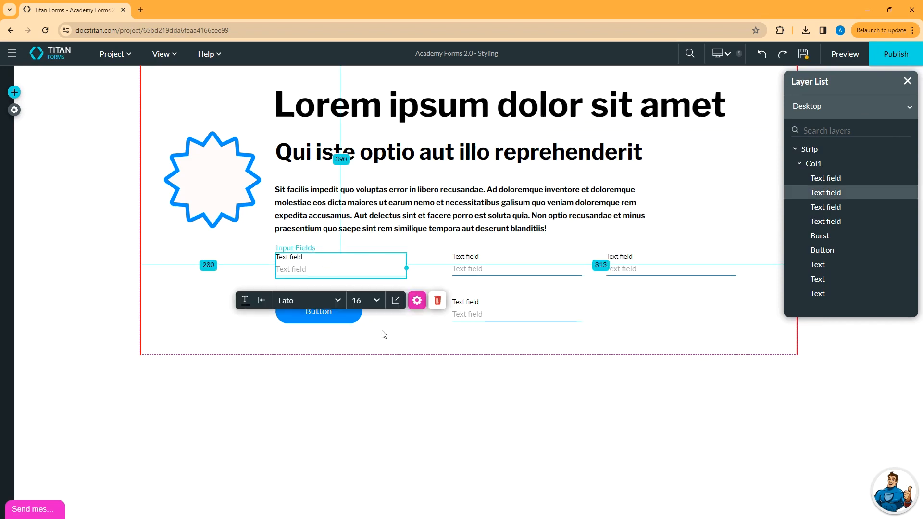
{"action": "left_click", "coordinate": [397, 301]}
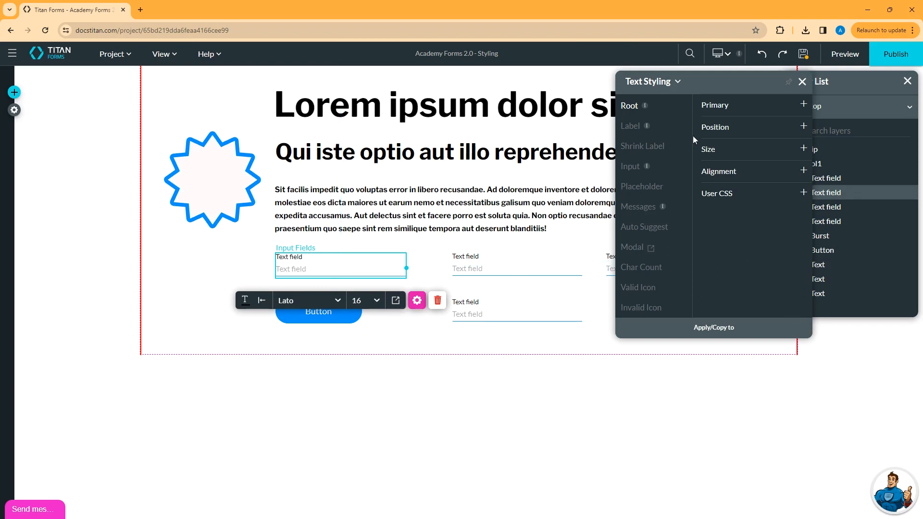
{"action": "left_click", "coordinate": [638, 148]}
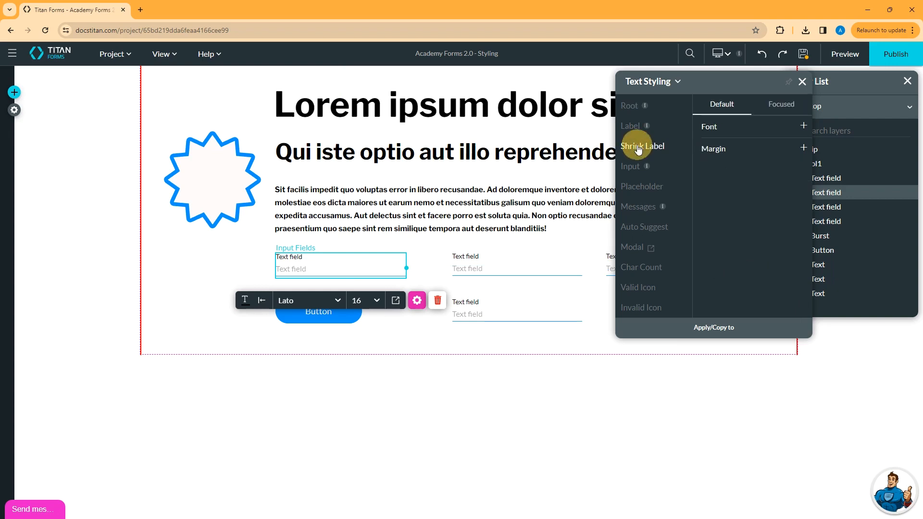
{"action": "left_click", "coordinate": [758, 127]}
{"action": "left_click", "coordinate": [753, 144]}
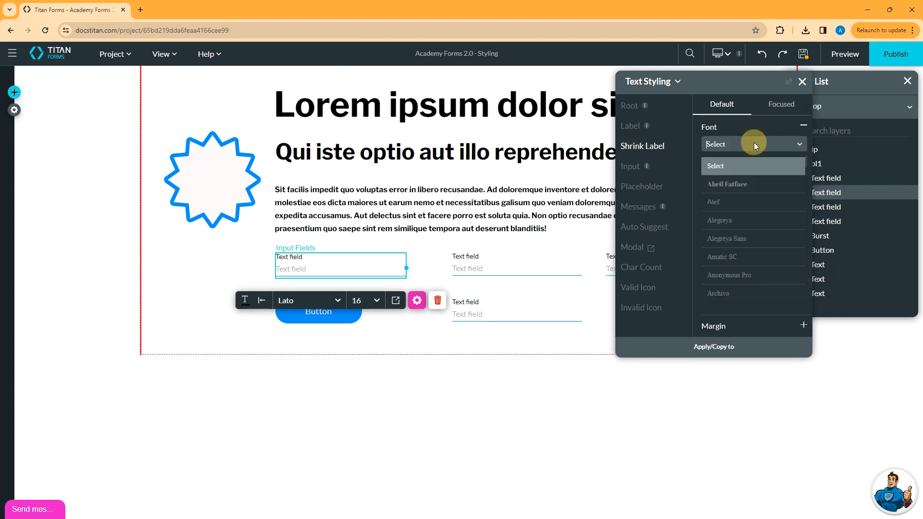
{"action": "left_click", "coordinate": [735, 185]}
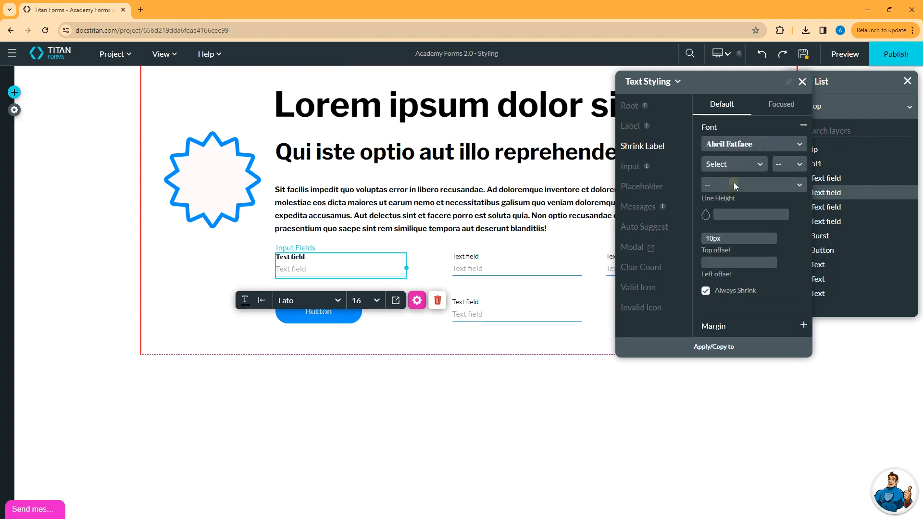
Set the shrink label's font color to red #bf3030
{"action": "left_click", "coordinate": [705, 214]}
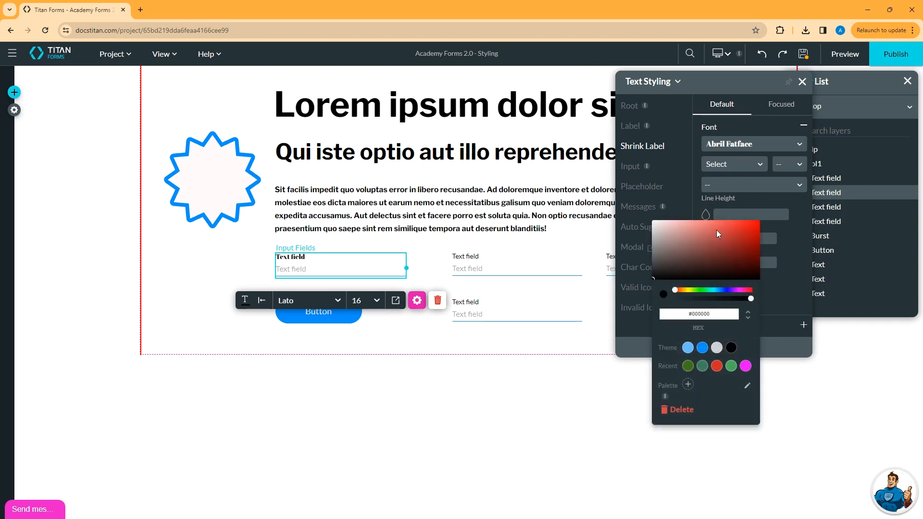
{"action": "left_click", "coordinate": [734, 235]}
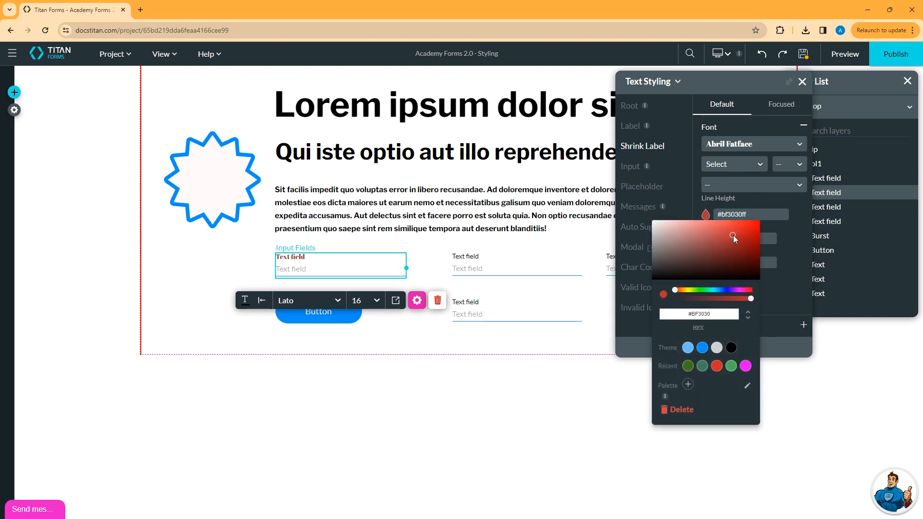
{"action": "left_click", "coordinate": [752, 200]}
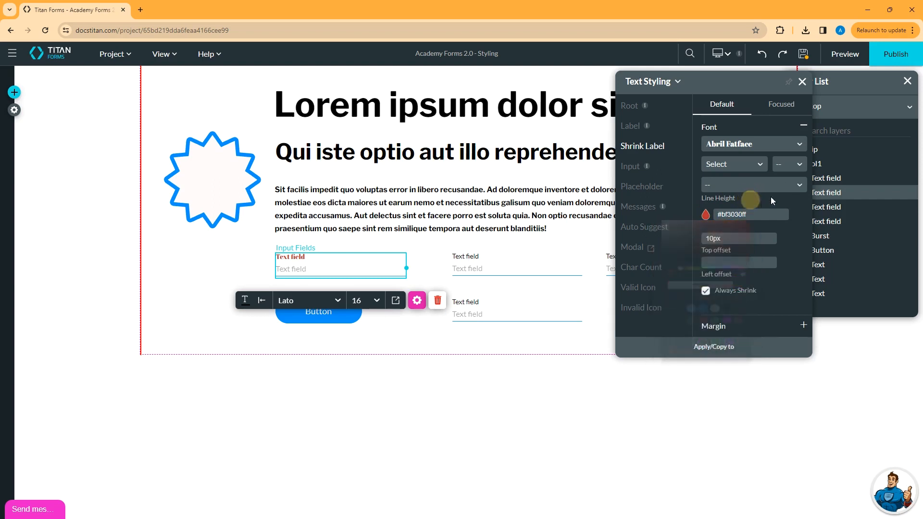
Set the shrink label's font weight to Bold and its size to 20
{"action": "left_click", "coordinate": [736, 163]}
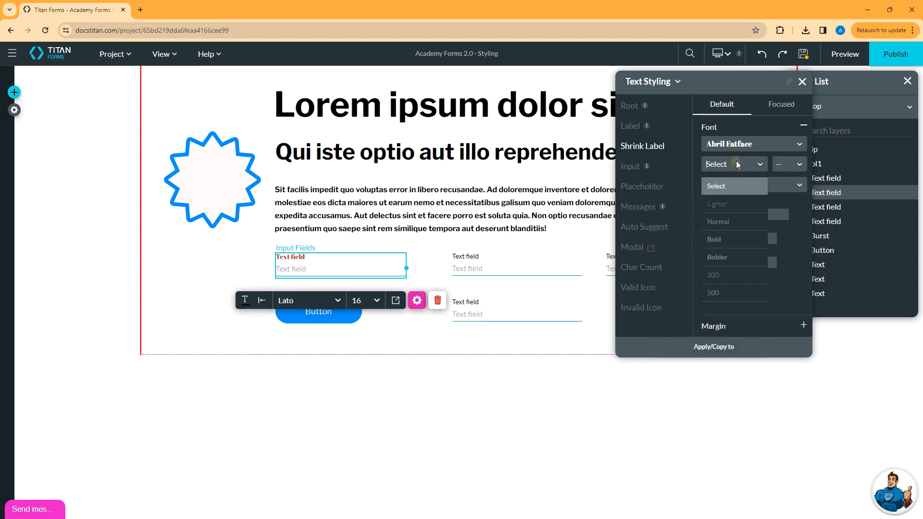
{"action": "left_click", "coordinate": [721, 239]}
{"action": "left_click", "coordinate": [790, 165]}
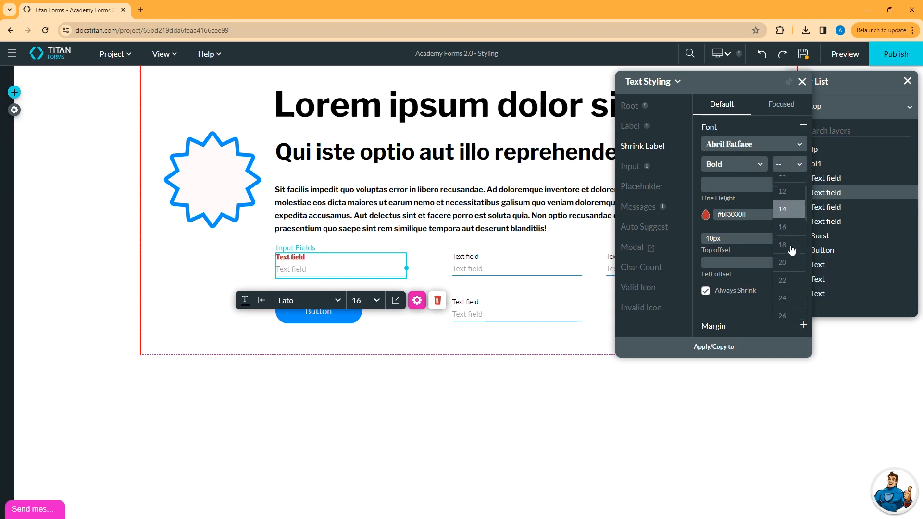
{"action": "left_click", "coordinate": [788, 263]}
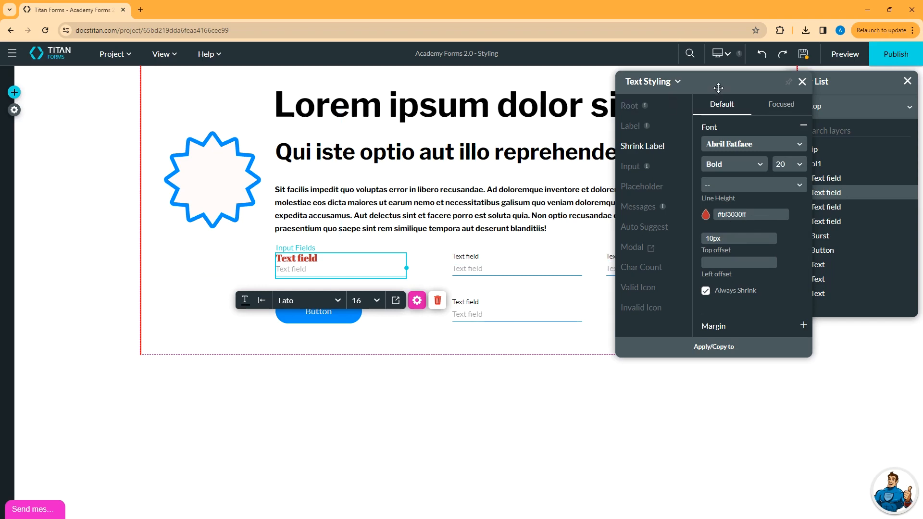
Add a new Text Field input to the form in the third column, beneath the existing field there
{"action": "left_click_drag", "start_coordinate": [719, 86], "coordinate": [829, 162]}
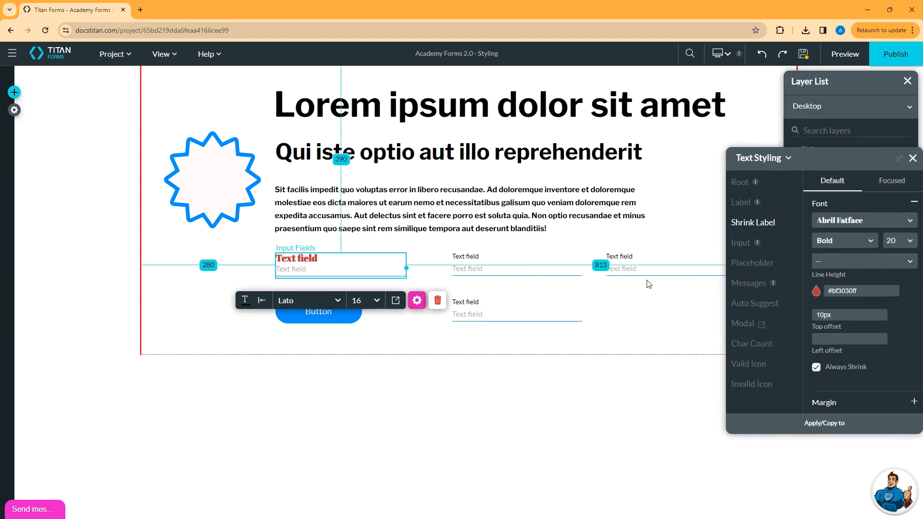
{"action": "left_click", "coordinate": [14, 92]}
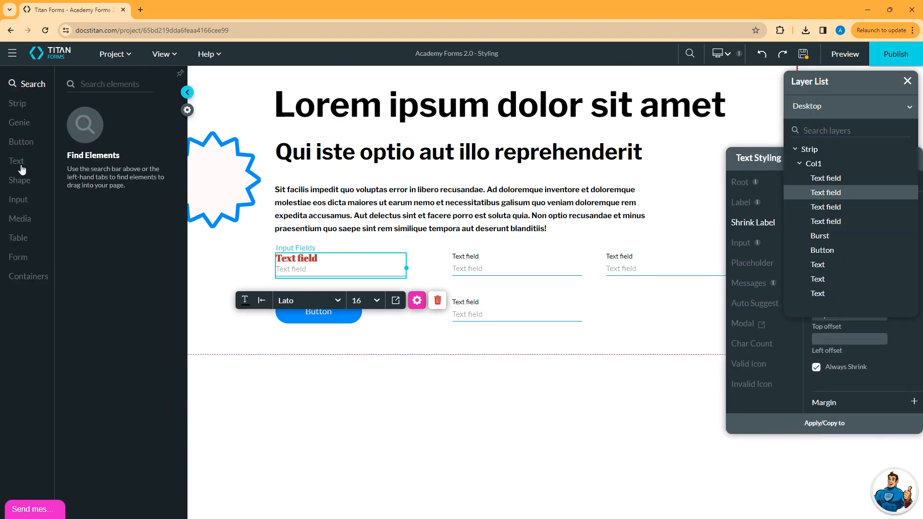
{"action": "left_click", "coordinate": [18, 200]}
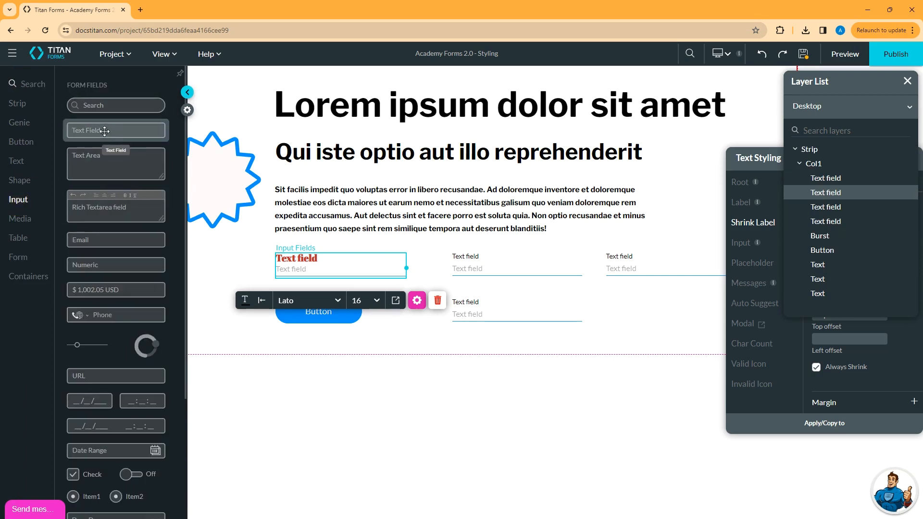
{"action": "left_click_drag", "start_coordinate": [104, 131], "coordinate": [633, 313]}
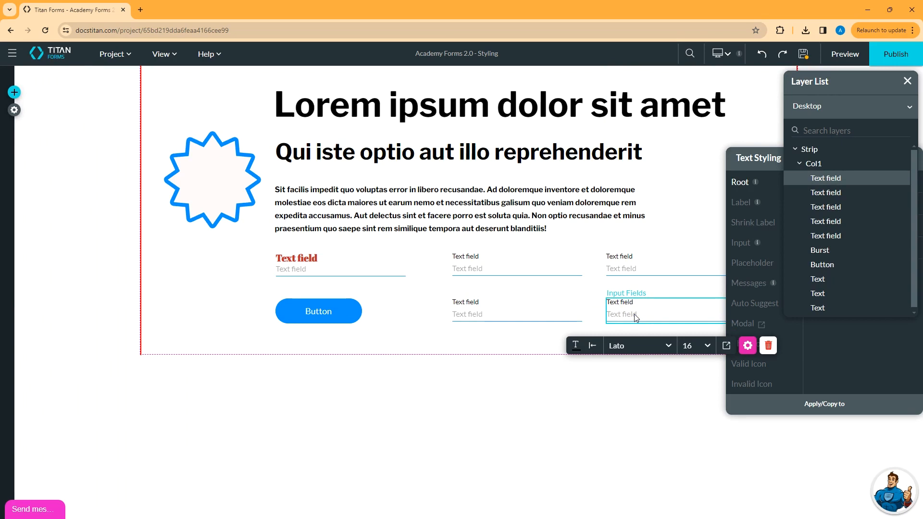
Save the styling of the text field above the button as a new global class named redtext
{"action": "left_click_drag", "start_coordinate": [739, 159], "coordinate": [624, 140]}
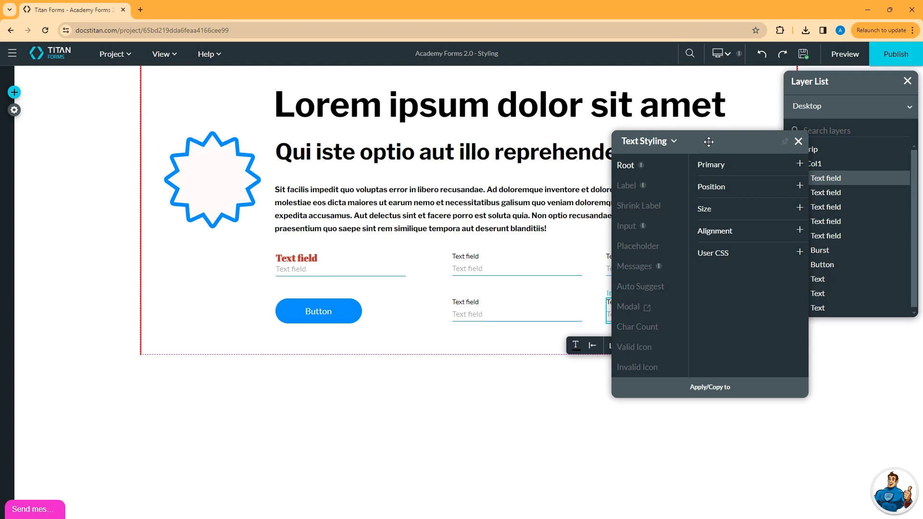
{"action": "left_click", "coordinate": [675, 143]}
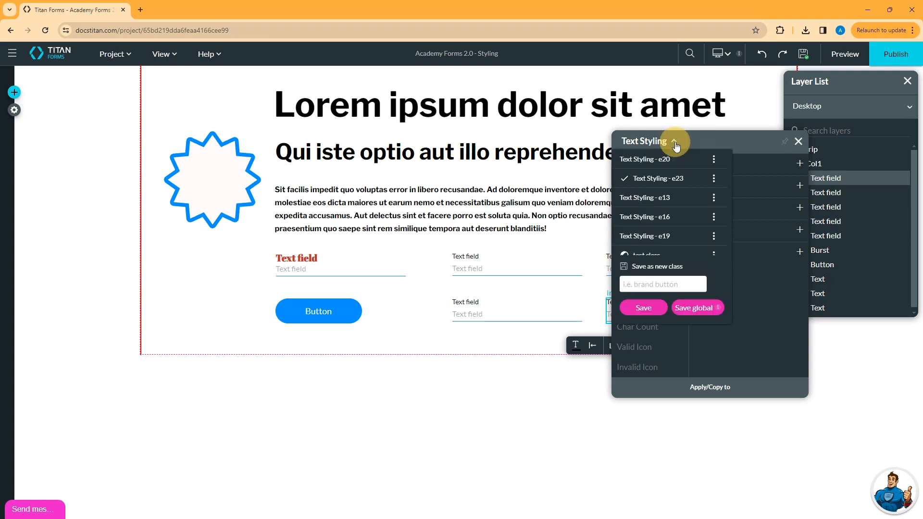
{"action": "left_click", "coordinate": [668, 285]}
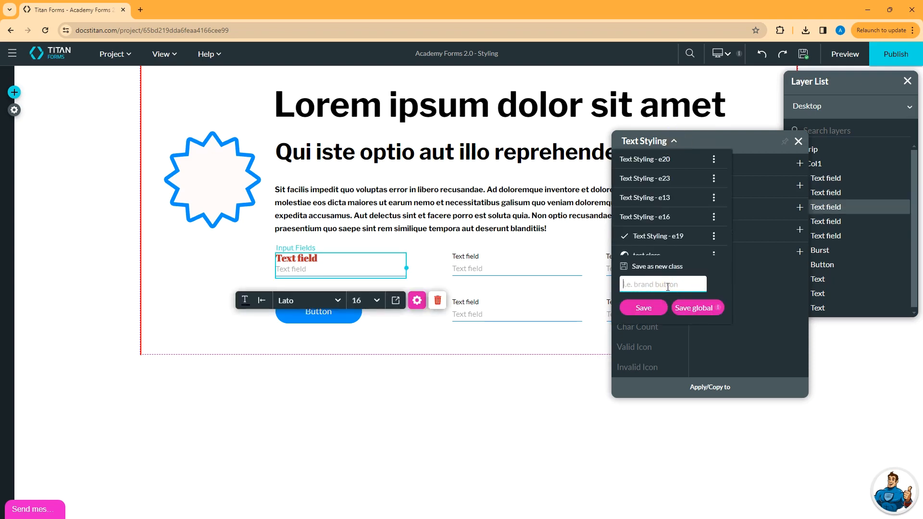
{"action": "type", "text": "redtext"}
{"action": "left_click", "coordinate": [692, 311]}
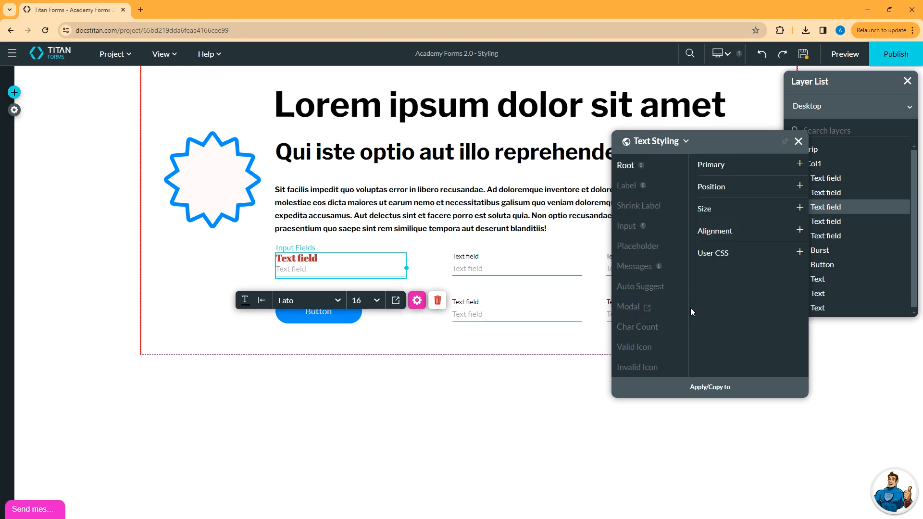
Apply the global class redtext to the upper text field in the middle column
{"action": "left_click", "coordinate": [500, 348]}
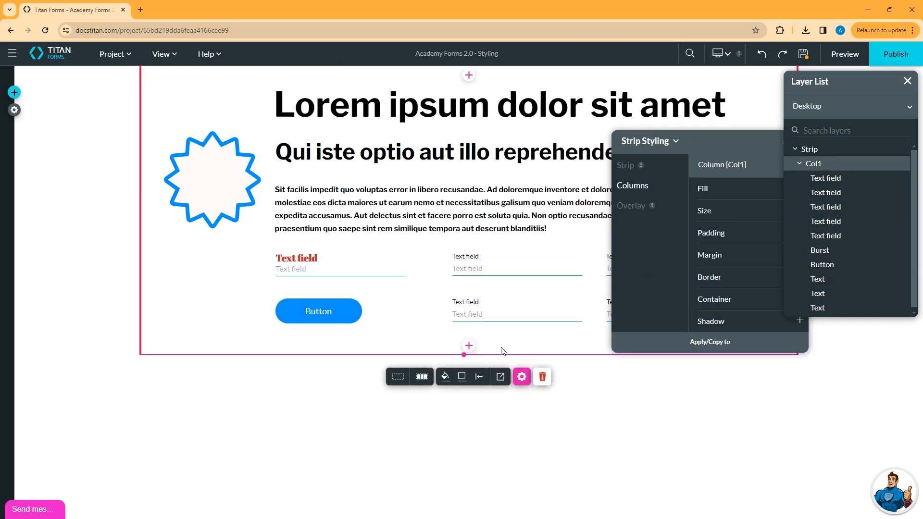
{"action": "left_click", "coordinate": [514, 270]}
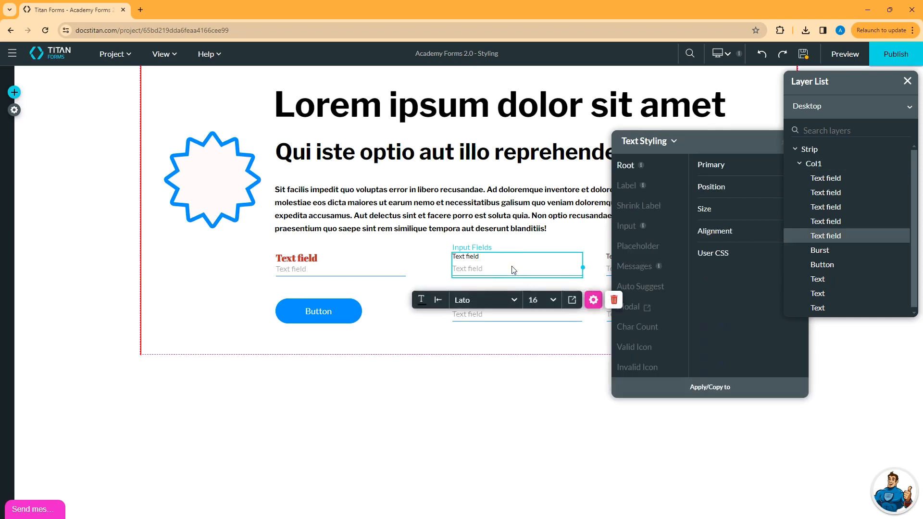
{"action": "left_click", "coordinate": [676, 146]}
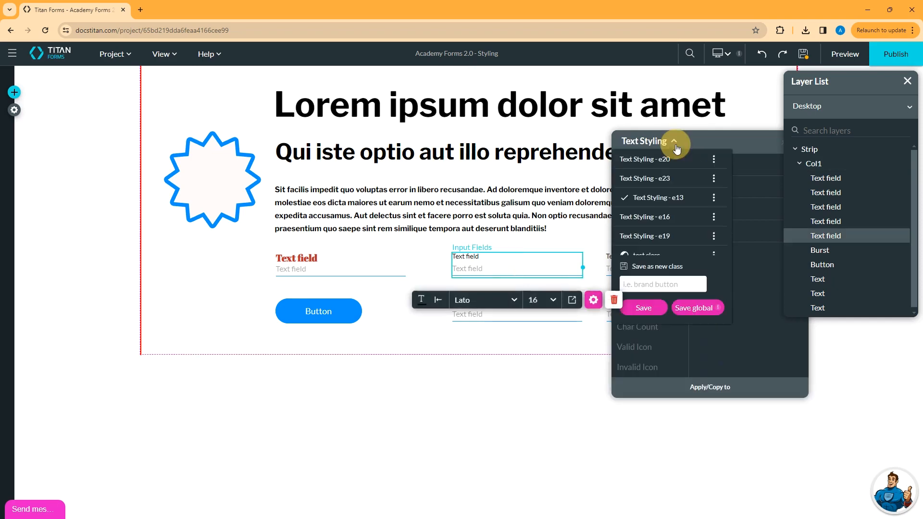
{"action": "scroll", "coordinate": [683, 166], "scroll_direction": "down", "scroll_amount": 3}
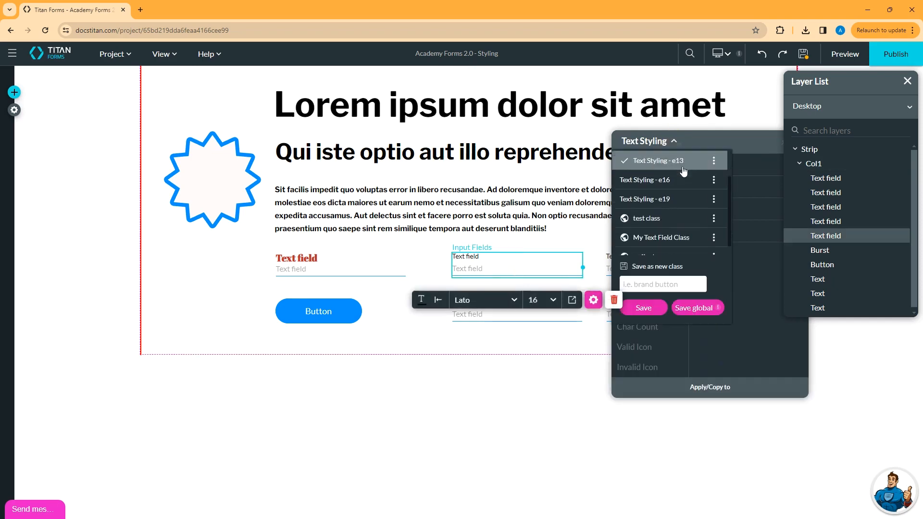
{"action": "left_click", "coordinate": [649, 246]}
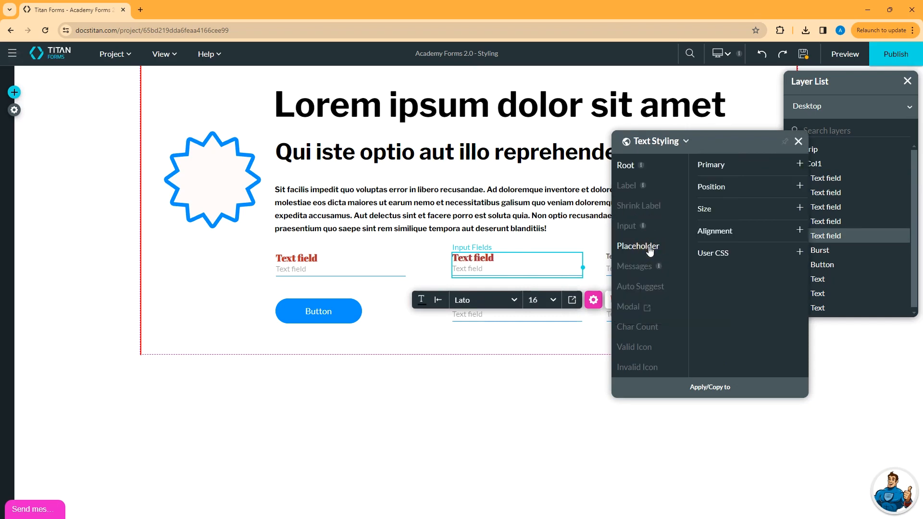
Open the User CSS section of the Root styling for the upper middle text field
{"action": "left_click", "coordinate": [725, 252]}
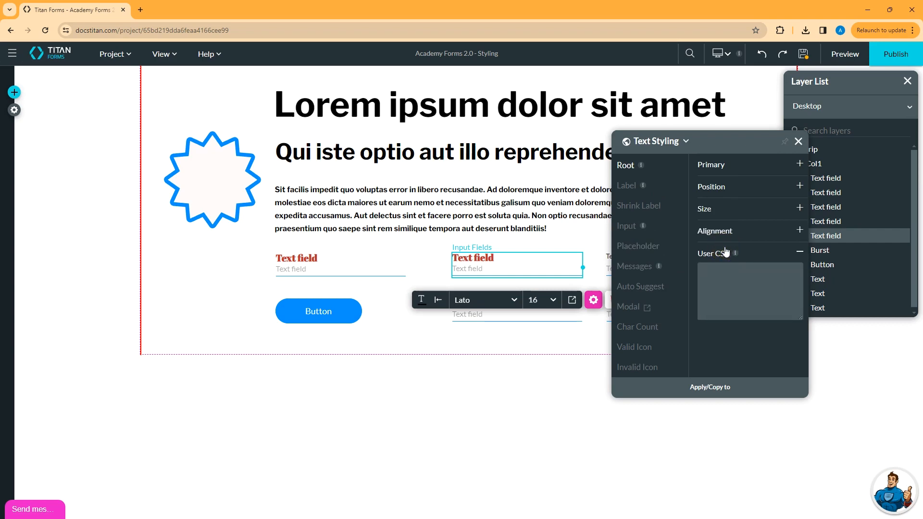